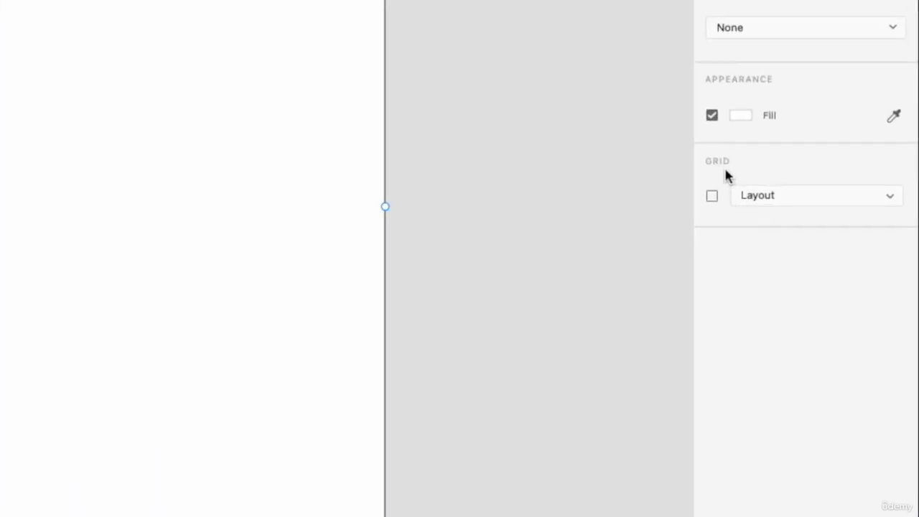
# Show a Layout grid on the selected artboard with the card.
pyautogui.click(784, 195)
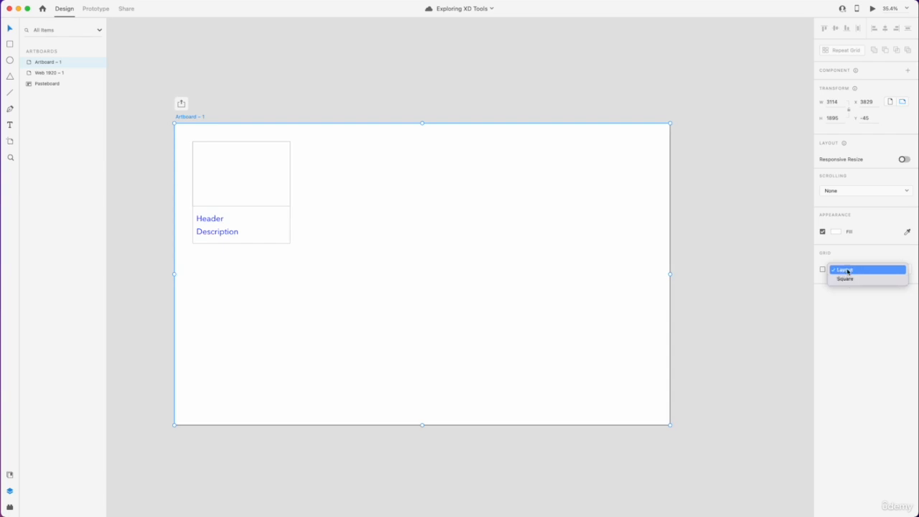
pyautogui.click(848, 269)
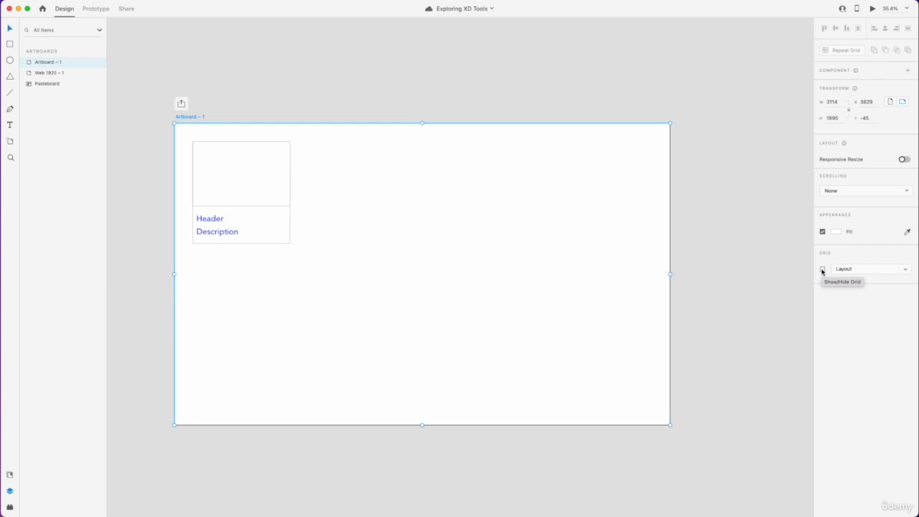
pyautogui.click(822, 270)
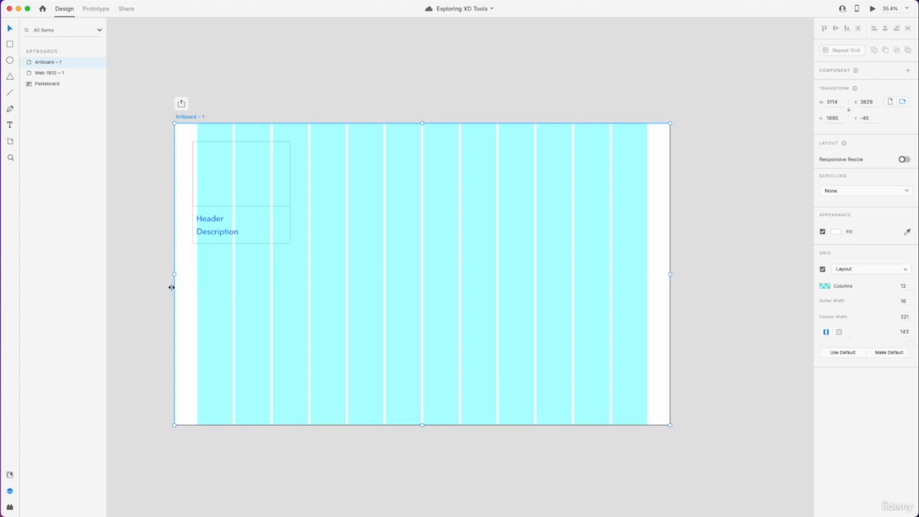
# Set the layout grid's linked side margins to 0 and its gutter width to 50.
pyautogui.click(898, 332)
pyautogui.write('0')
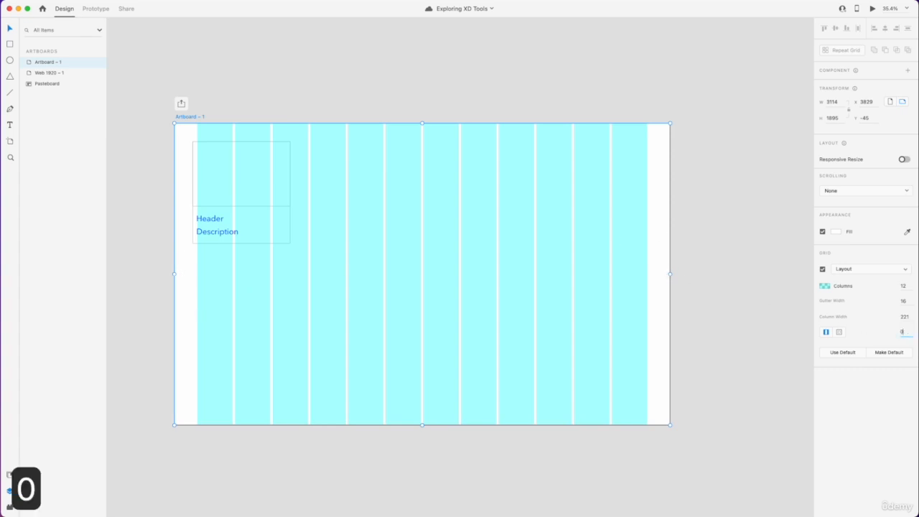
pyautogui.press('Return')
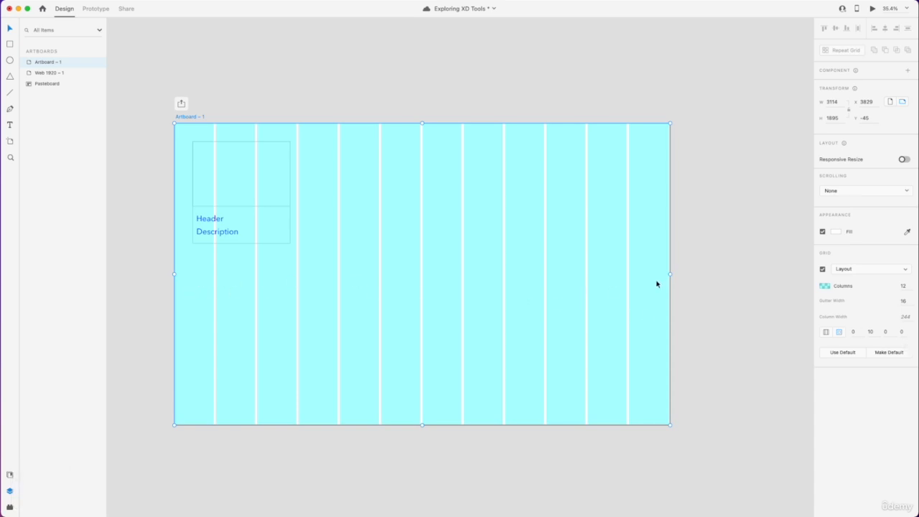
pyautogui.click(902, 302)
pyautogui.write('50')
pyautogui.press('Return')
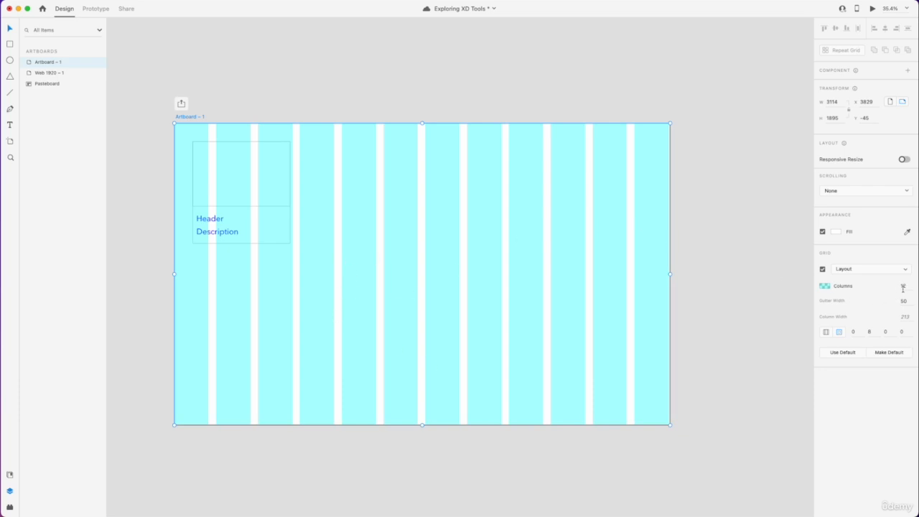
# Try the layout grid with 6 and 24 columns, and return it to 12 columns.
pyautogui.click(903, 287)
pyautogui.write('6')
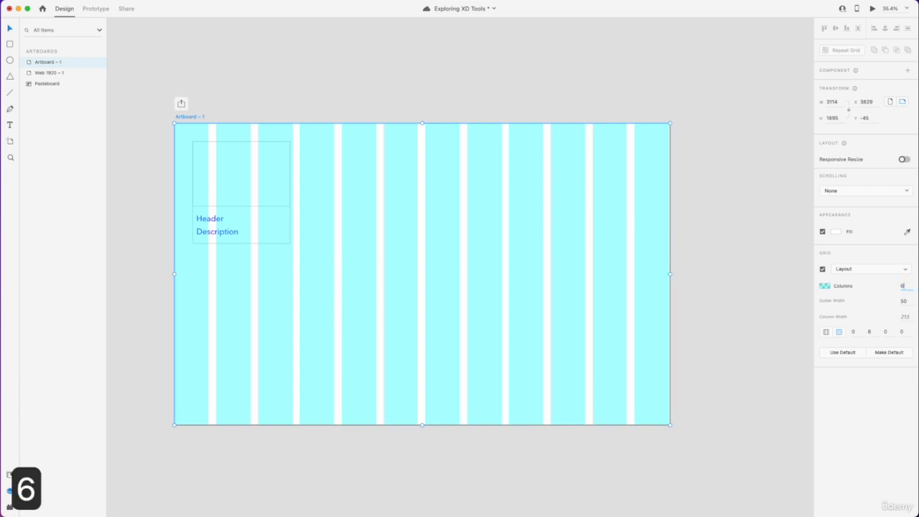
pyautogui.press('Return')
pyautogui.write('24')
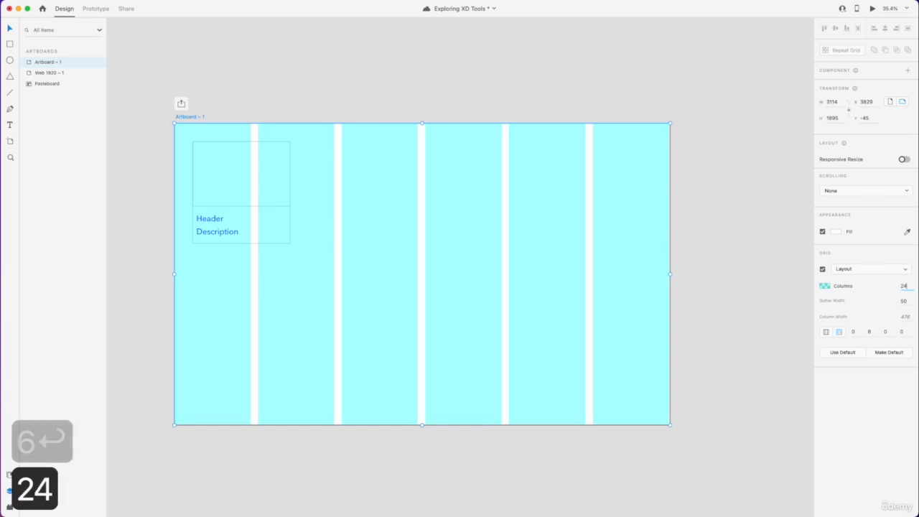
pyautogui.press('Return')
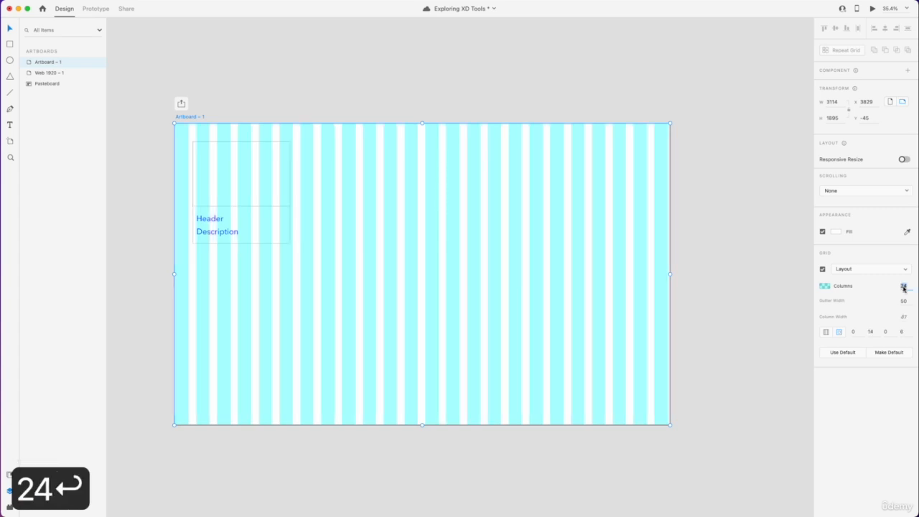
pyautogui.write('12')
pyautogui.press('Return')
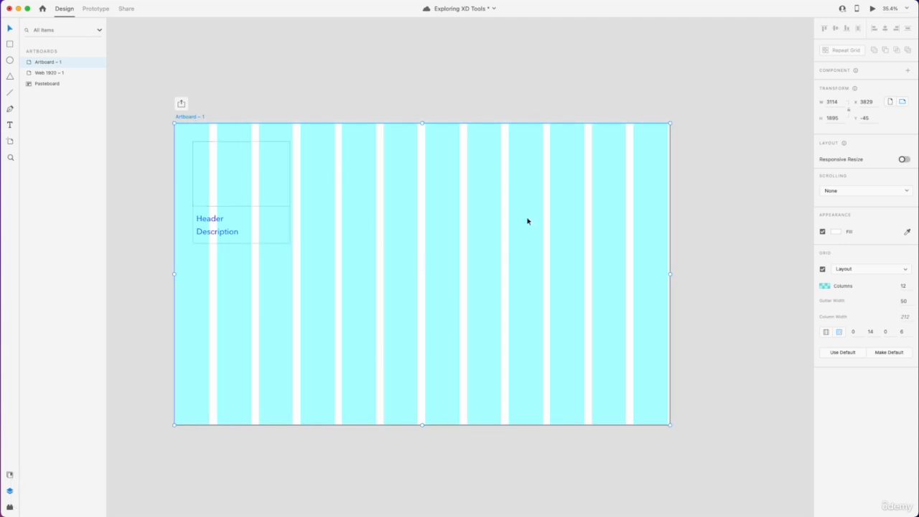
# Try a gutter width of 6 on the layout grid and set it back to 16.
pyautogui.click(902, 301)
pyautogui.write('6')
pyautogui.press('Return')
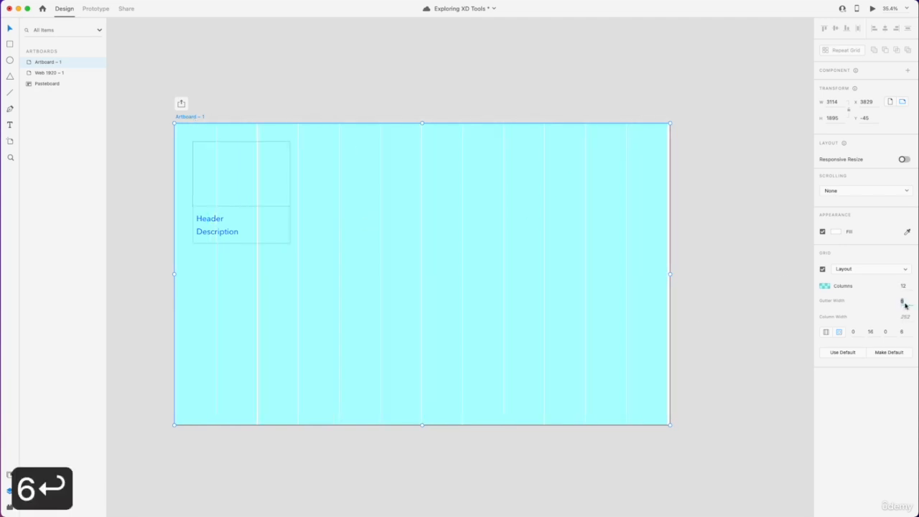
pyautogui.write('16')
pyautogui.press('Return')
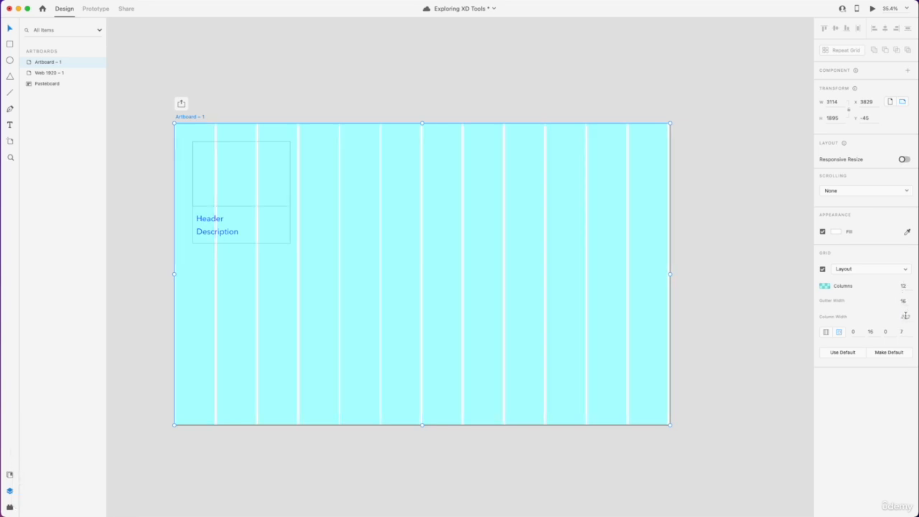
# Set the layout grid's column width to 243.
pyautogui.click(903, 317)
pyautogui.write('243')
pyautogui.press('Return')
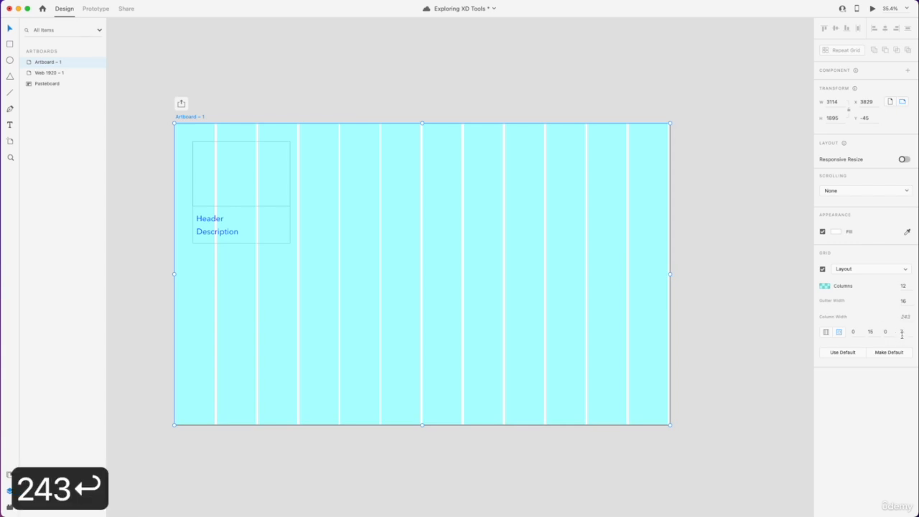
# Set the layout grid's side margins to 200, keeping the left and right margins linked.
pyautogui.click(826, 332)
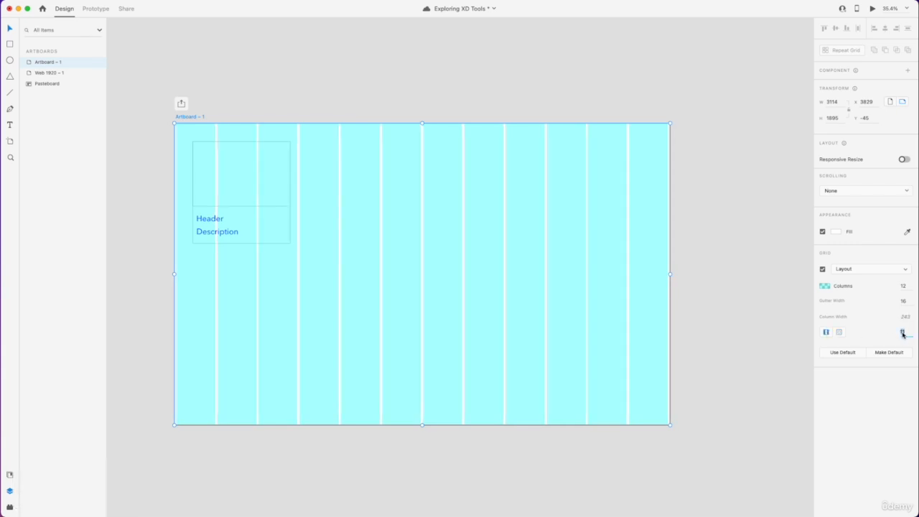
pyautogui.write('200')
pyautogui.press('Return')
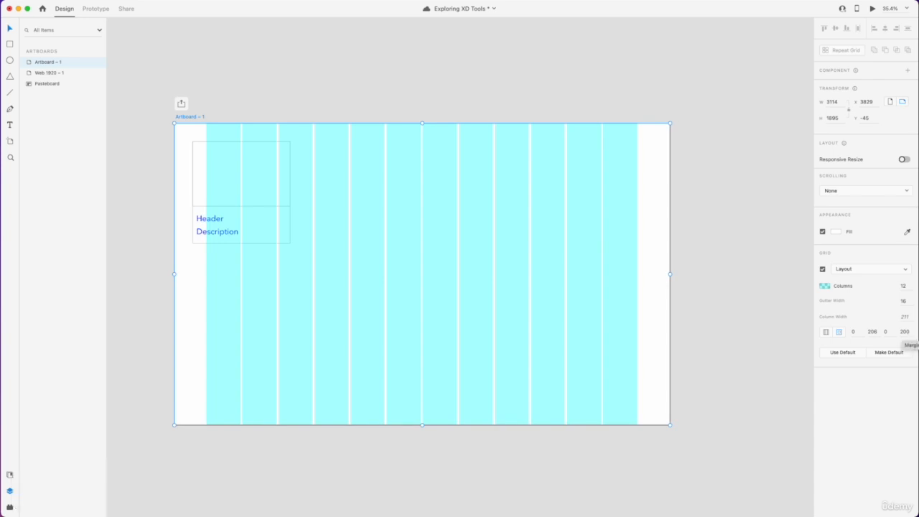
pyautogui.click(825, 331)
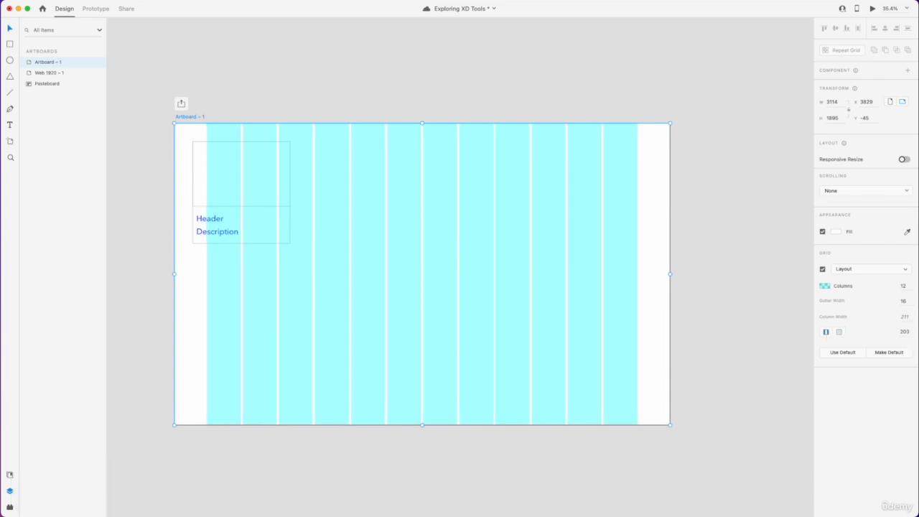
# Try a top margin of 200 using separate margins for each side, and return to linked left and right margins.
pyautogui.click(839, 332)
pyautogui.write('200')
pyautogui.press('Return')
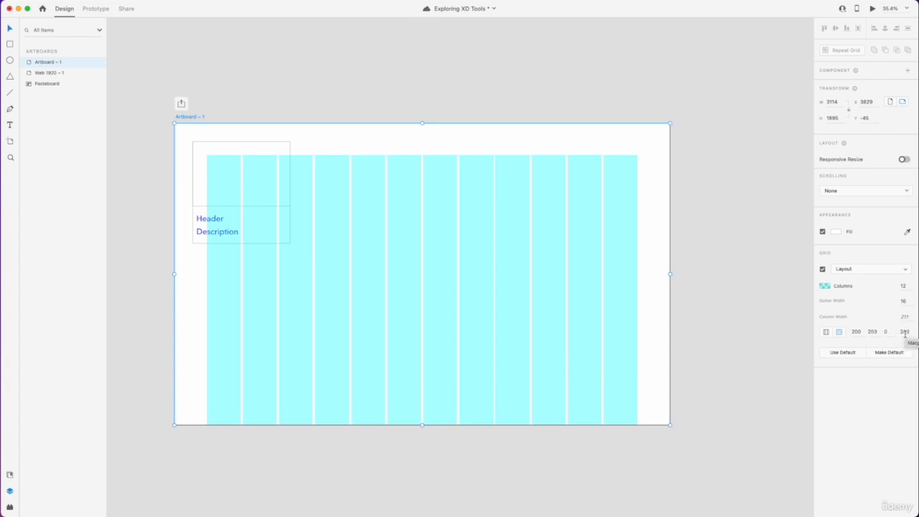
pyautogui.click(825, 331)
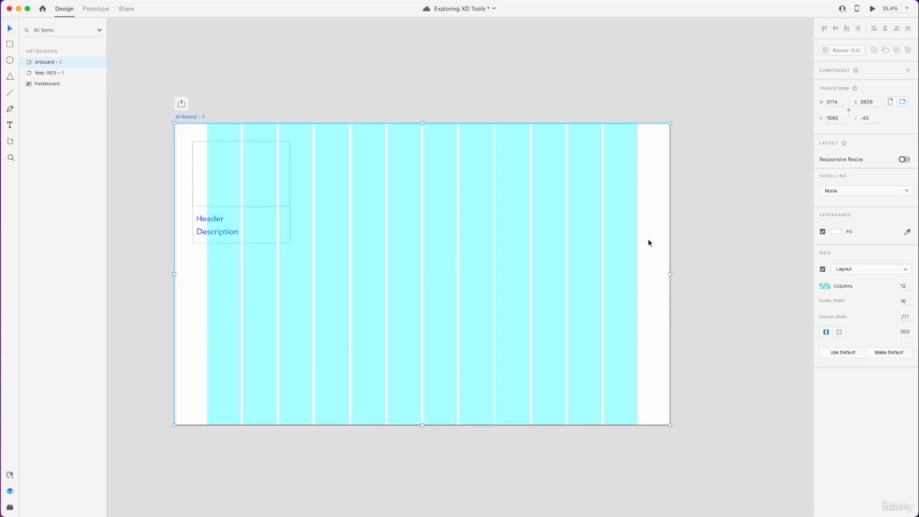
# Move the card group to the first column's edge at X 203 and widen it to 665 to span three columns.
pyautogui.click(201, 213)
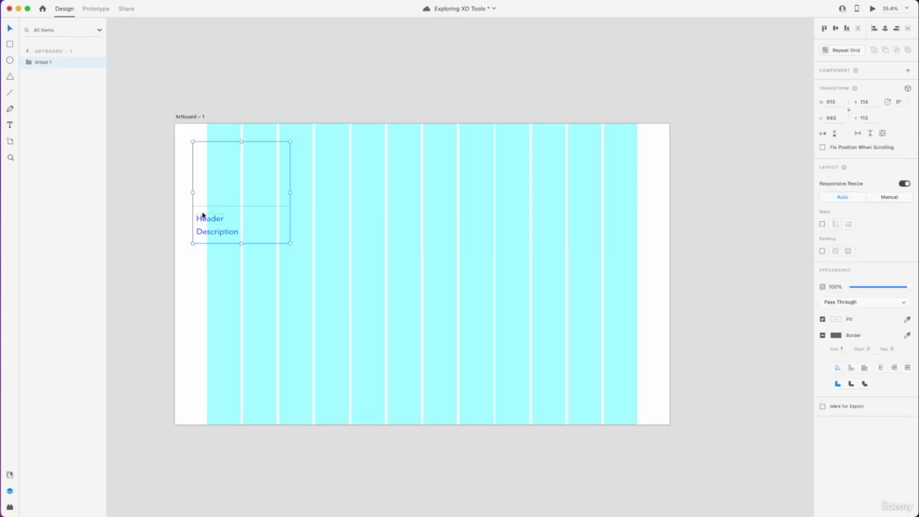
pyautogui.moveTo(202, 213); pyautogui.dragTo(216, 216)
pyautogui.moveTo(304, 196); pyautogui.dragTo(309, 195)
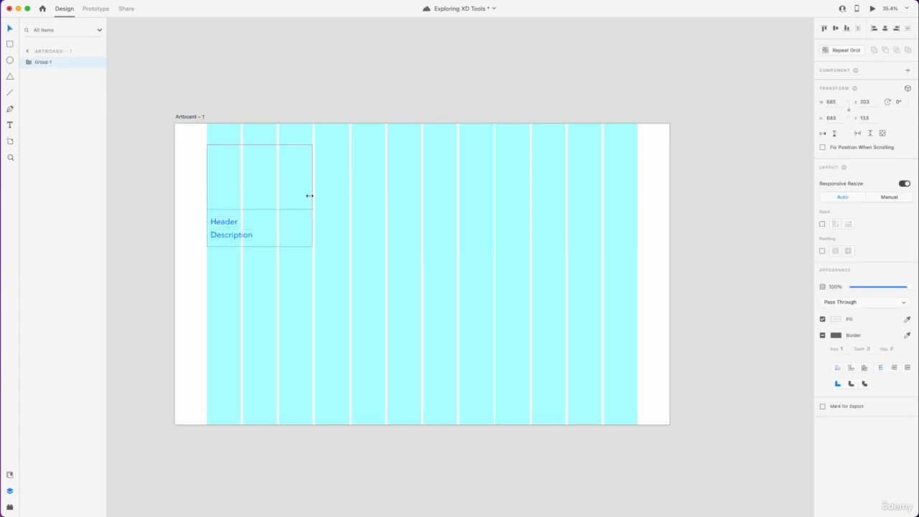
pyautogui.click(300, 60)
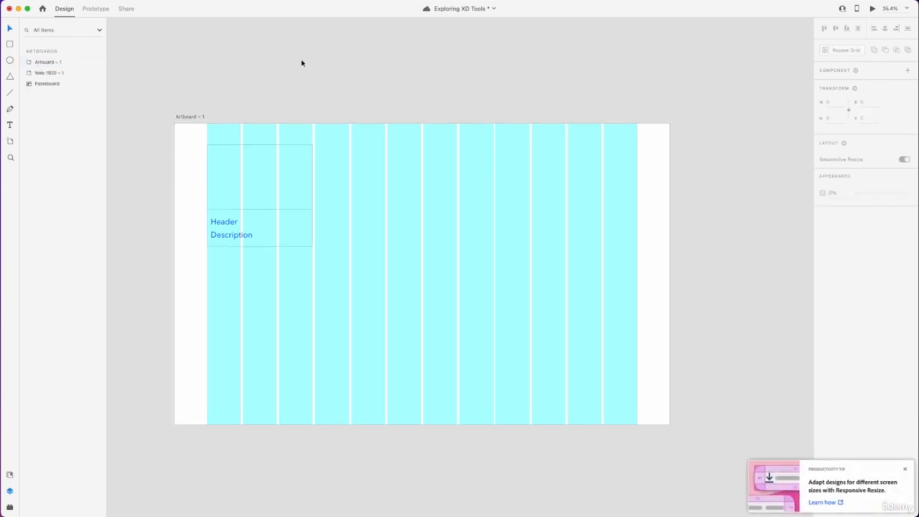
# Duplicate the card twice along the row, starting the copies at the fifth and ninth columns, and save the document.
pyautogui.click(301, 221)
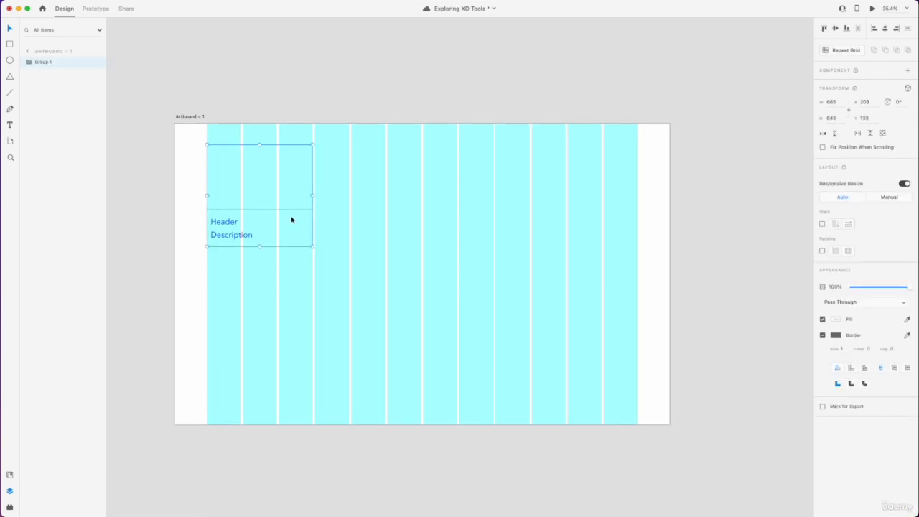
pyautogui.moveTo(285, 223); pyautogui.dragTo(568, 223)
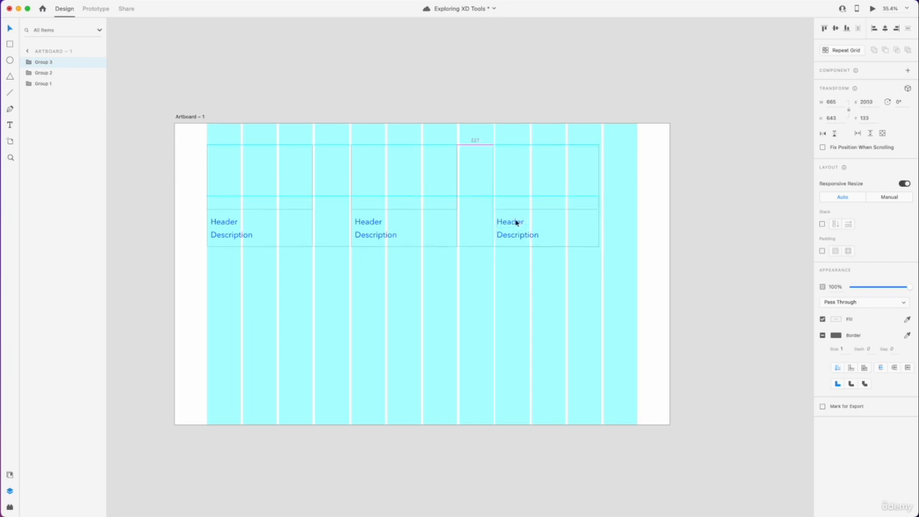
pyautogui.moveTo(518, 222); pyautogui.dragTo(517, 223)
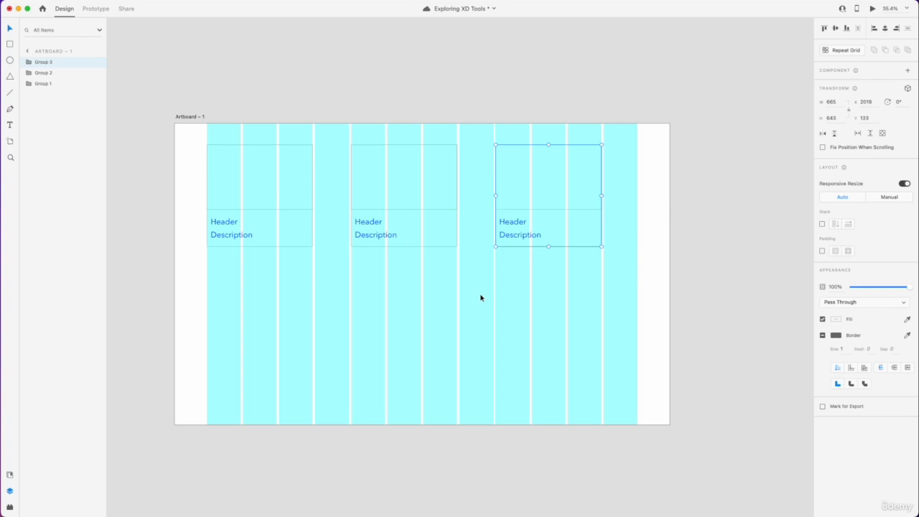
pyautogui.press('super+s')
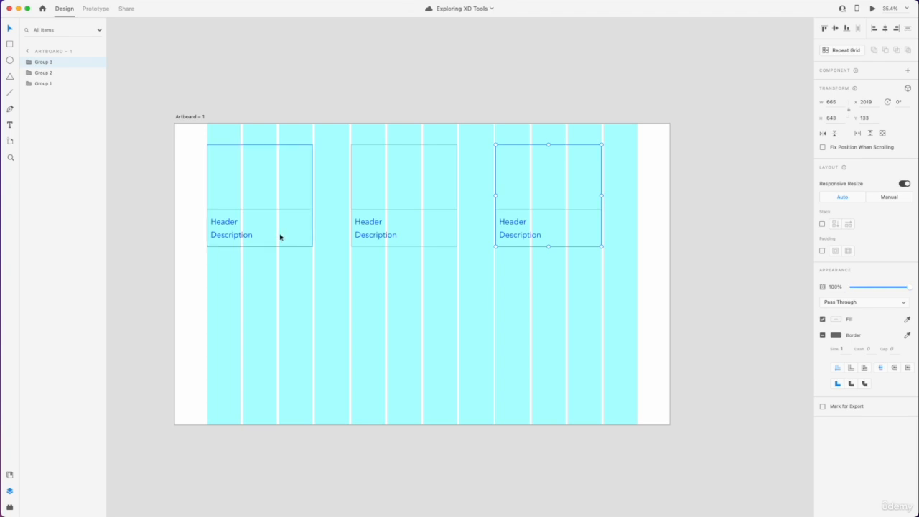
# Lower the artboard's grid column colour opacity to 8%, and toggle the grid off and on again.
pyautogui.click(191, 117)
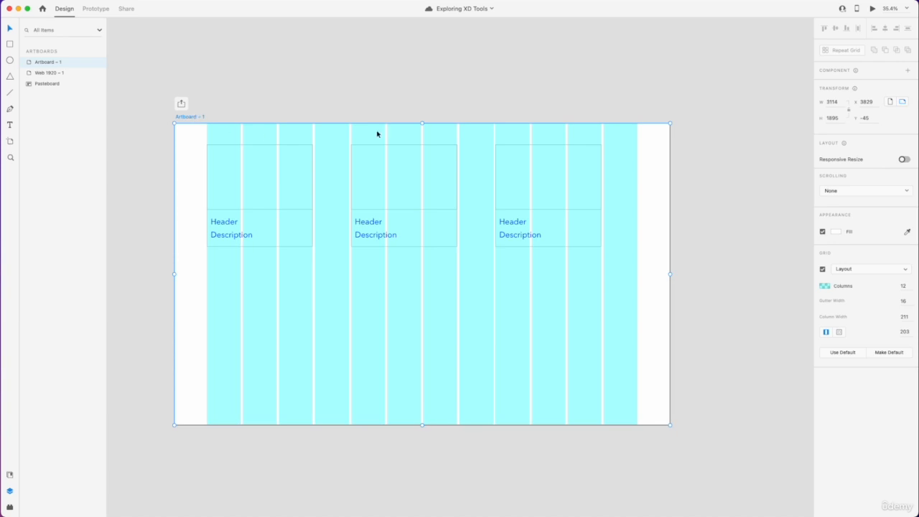
pyautogui.click(824, 286)
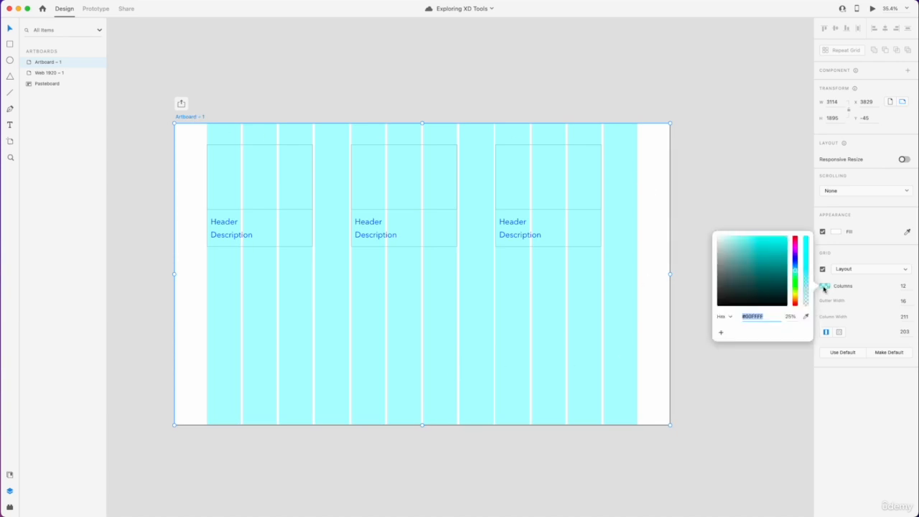
pyautogui.click(805, 303)
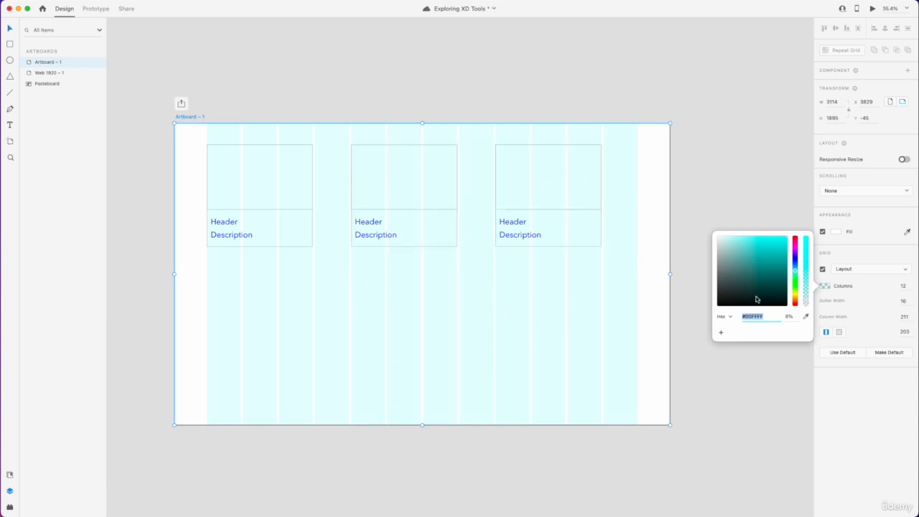
pyautogui.click(823, 269)
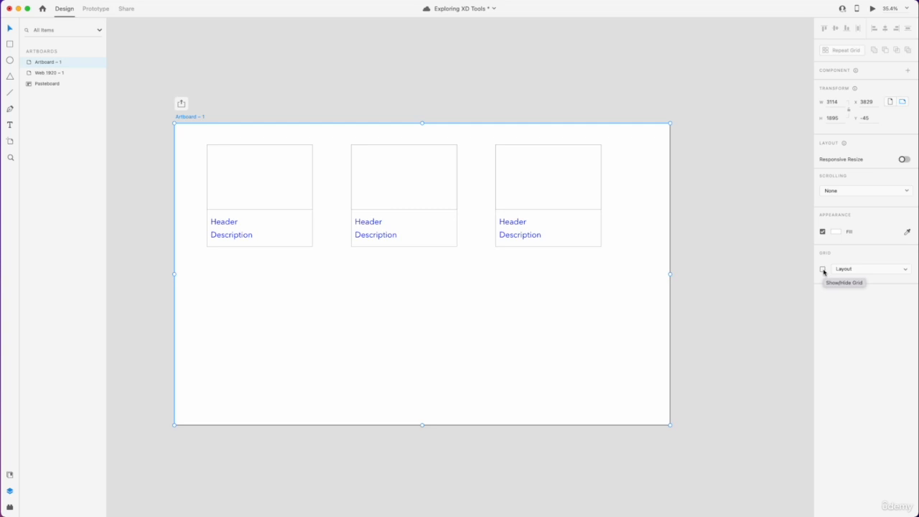
pyautogui.click(822, 269)
# Switch the artboard's grid to Square with a square size of 50 and save the document.
pyautogui.click(854, 270)
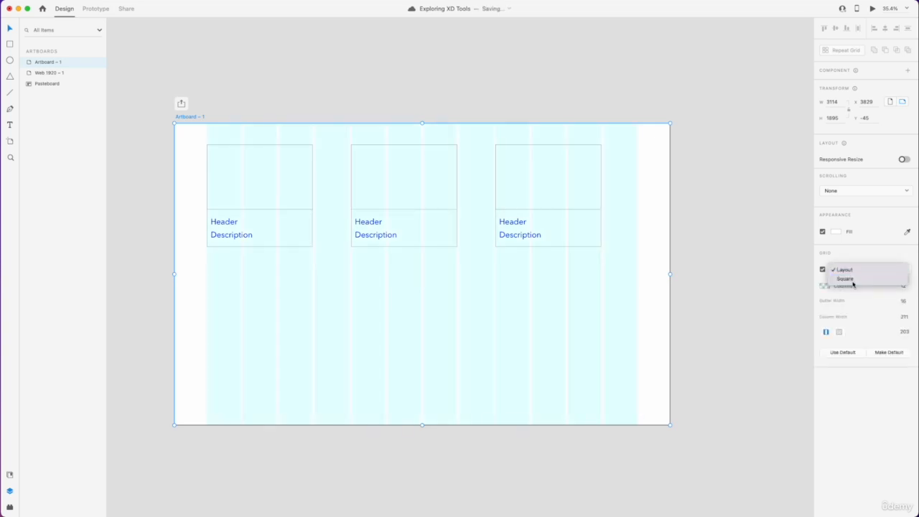
pyautogui.click(853, 281)
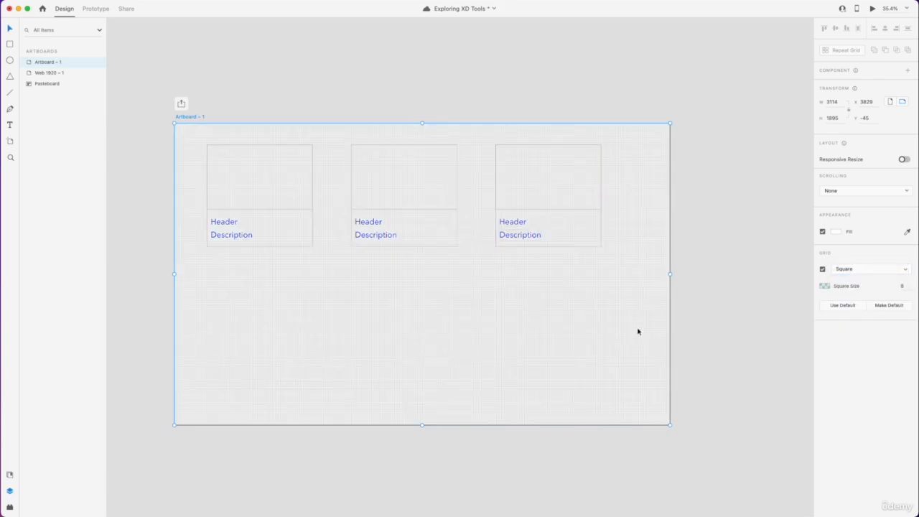
pyautogui.click(903, 288)
pyautogui.write('50')
pyautogui.press('Return')
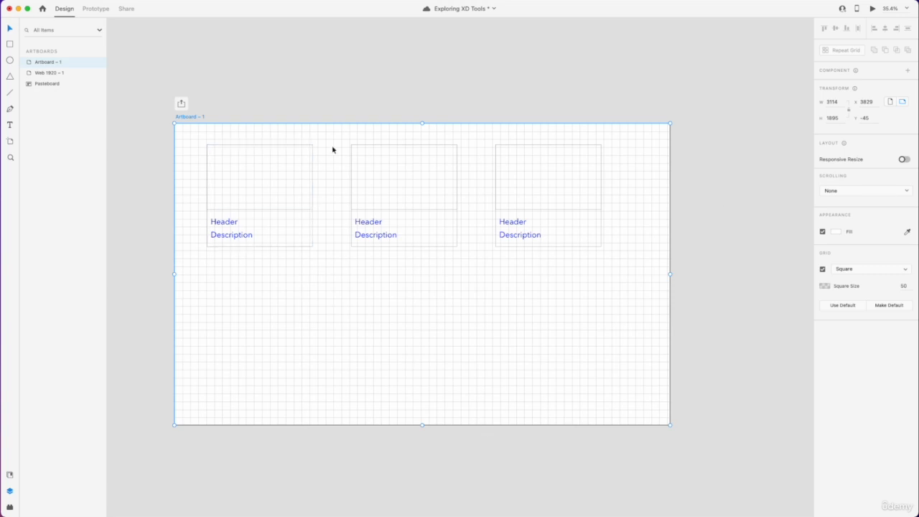
pyautogui.press('super+s')
# Change the square size to 100 and switch the artboard's grid back to Layout.
pyautogui.click(904, 286)
pyautogui.write('20')
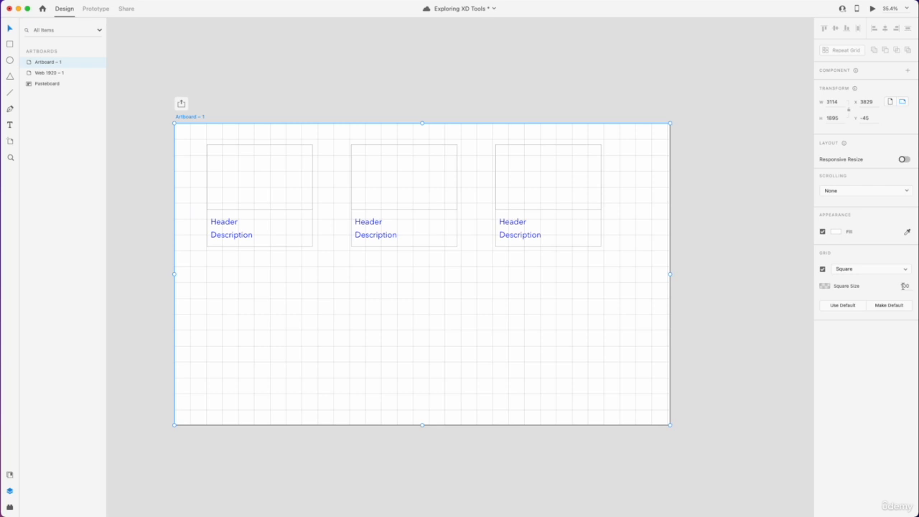
pyautogui.click(856, 270)
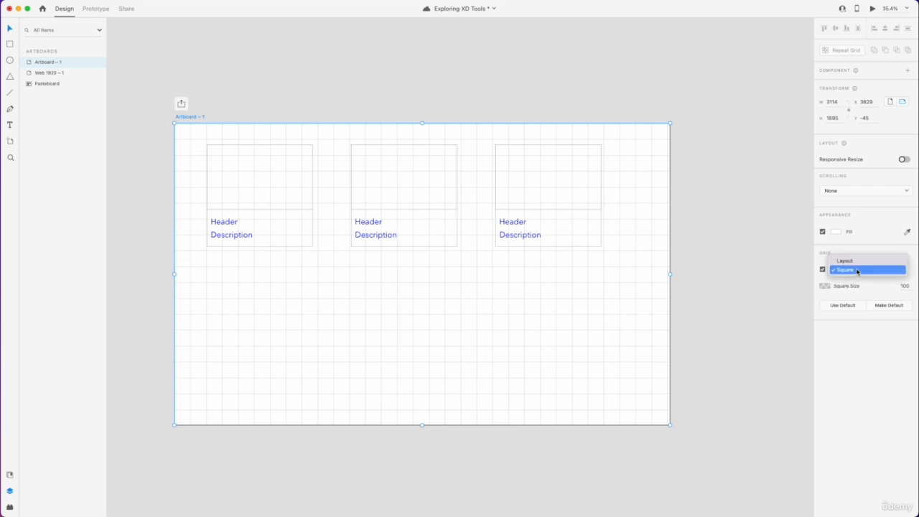
pyautogui.click(855, 261)
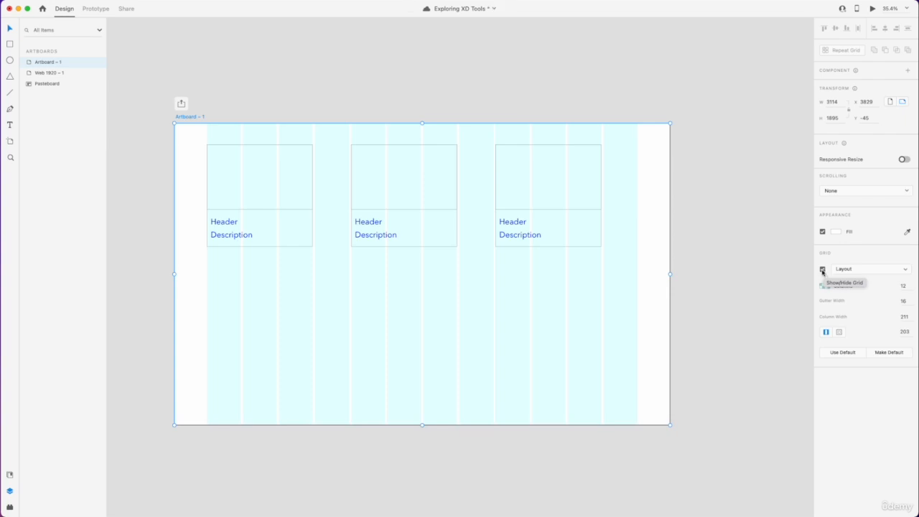
# Toggle the artboard's layout grid off and on again, and set its number of columns to 24.
pyautogui.click(822, 270)
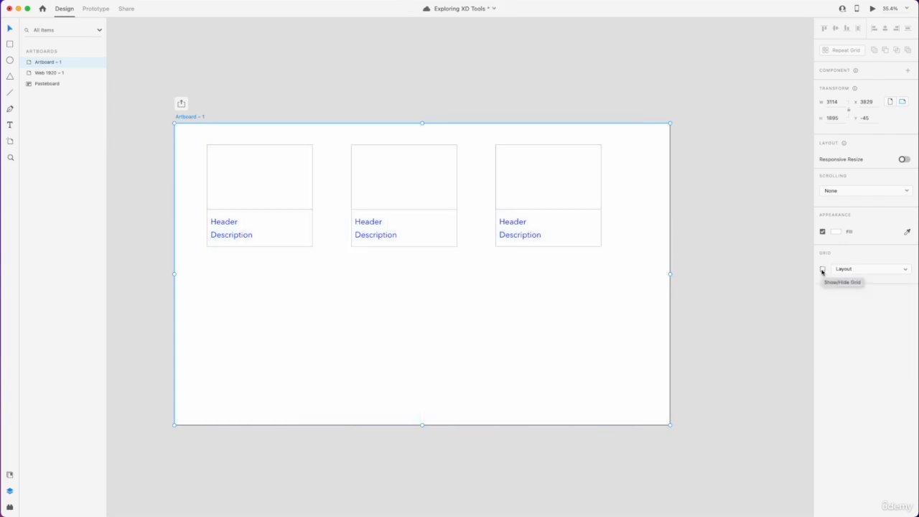
pyautogui.click(822, 270)
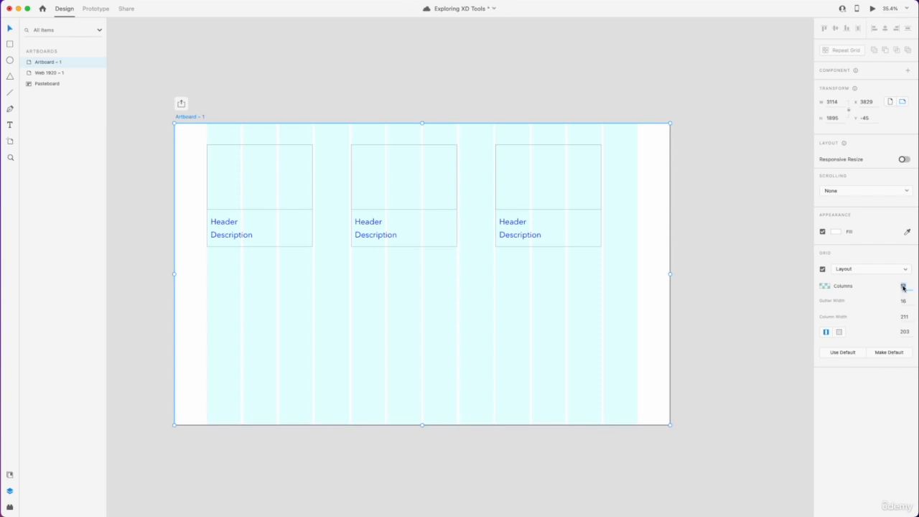
pyautogui.write('243')
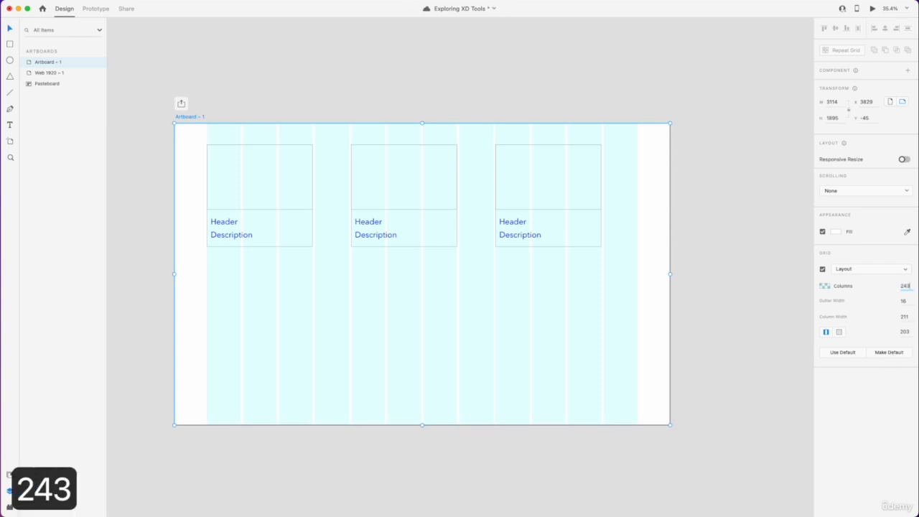
pyautogui.press('BackSpace')
pyautogui.press('Return')
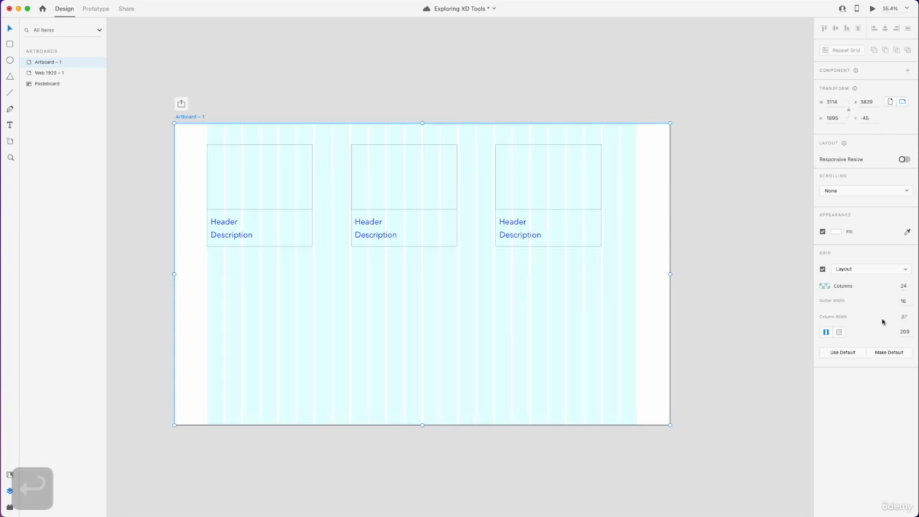
# Restore the layout grid's default settings and hide the grid on the artboard.
pyautogui.click(847, 356)
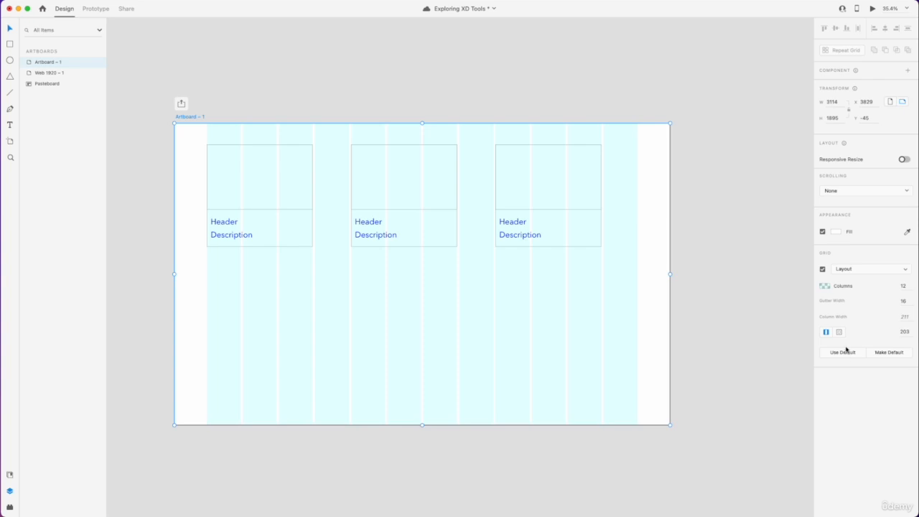
pyautogui.click(822, 269)
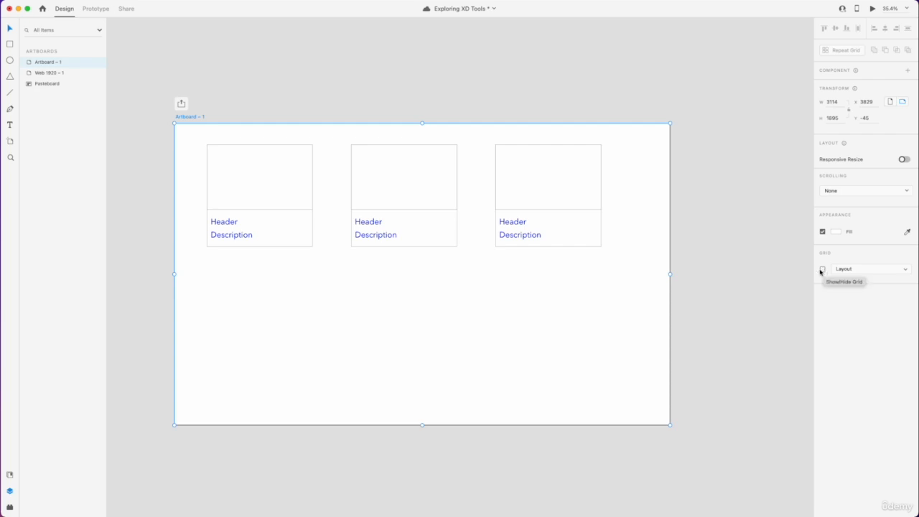